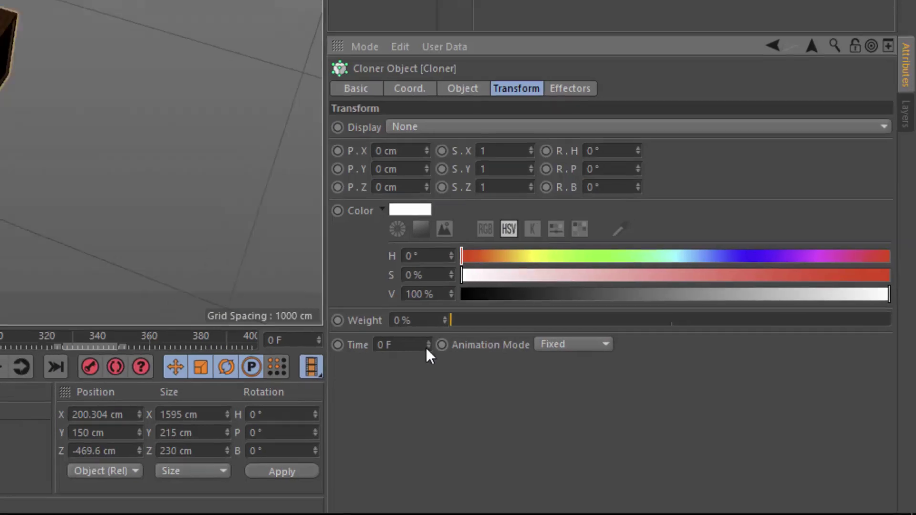
- Scrub the cloner's Time to preview the lids popping, then reset it to 0 F
{"action": "left_click_drag", "start_coordinate": [402, 338], "coordinate": [402, 329]}
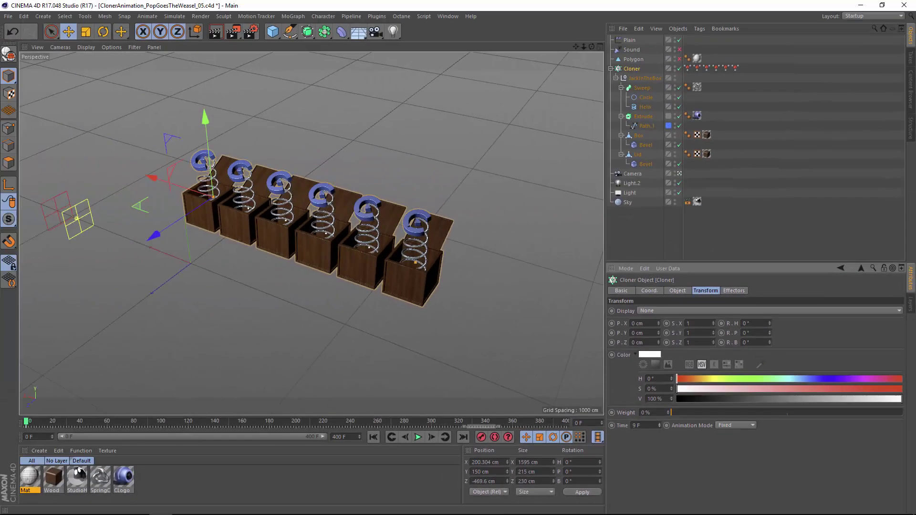
{"action": "left_click_drag", "start_coordinate": [659, 426], "coordinate": [659, 411]}
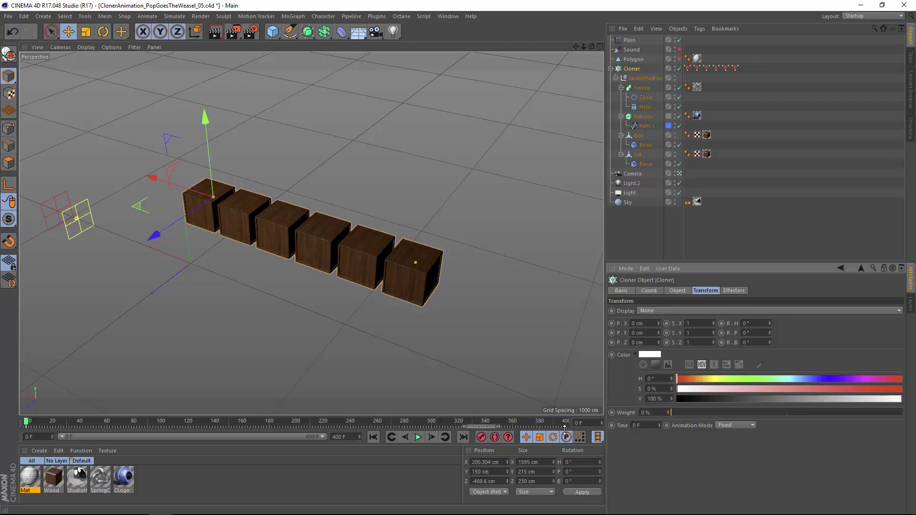
{"action": "mouse_move", "coordinate": [659, 425]}
{"action": "left_mouse_down"}
{"action": "mouse_move", "coordinate": [659, 415]}
{"action": "mouse_move", "coordinate": [653, 426]}
{"action": "left_mouse_up"}
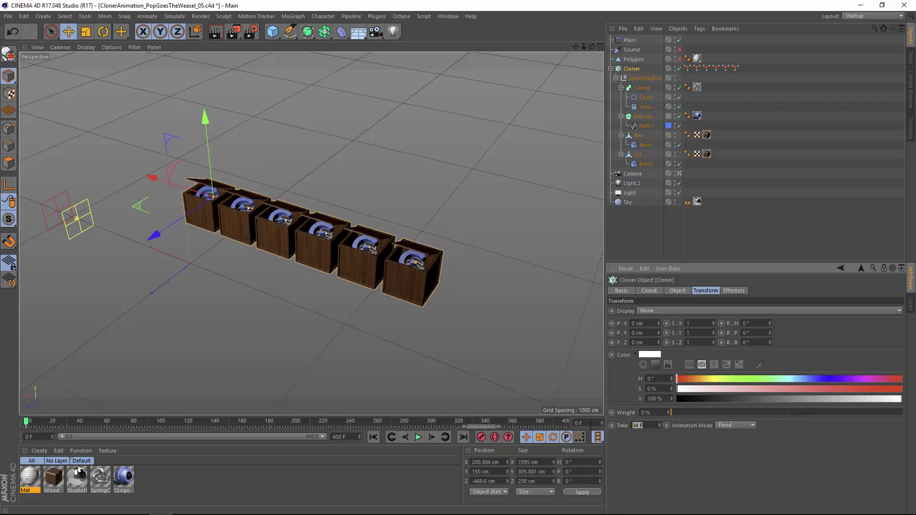
{"action": "type", "text": "0"}
{"action": "key", "text": "Return"}
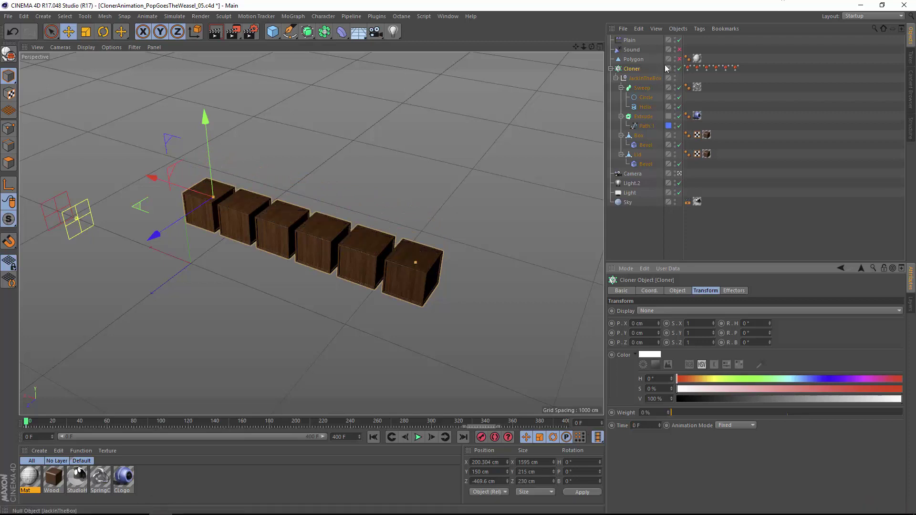
- Select the Plain effector and play the timeline animation
{"action": "left_click", "coordinate": [627, 40]}
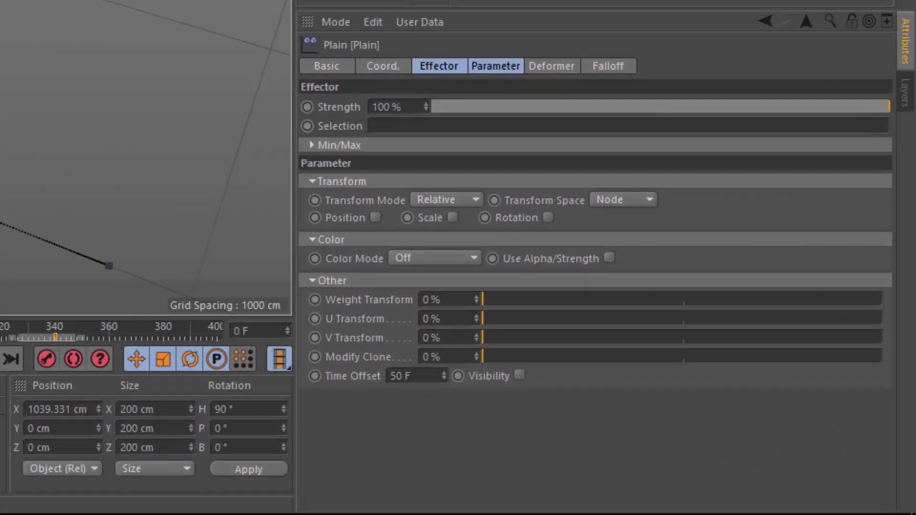
{"action": "left_click", "coordinate": [168, 401]}
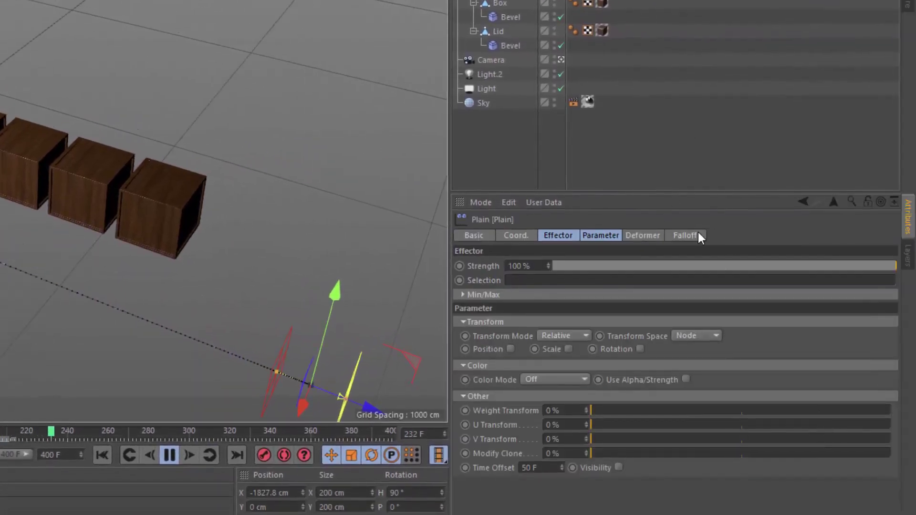
- Set the Plain effector's falloff size to 100 × 100 × 500 cm
{"action": "left_click", "coordinate": [696, 236]}
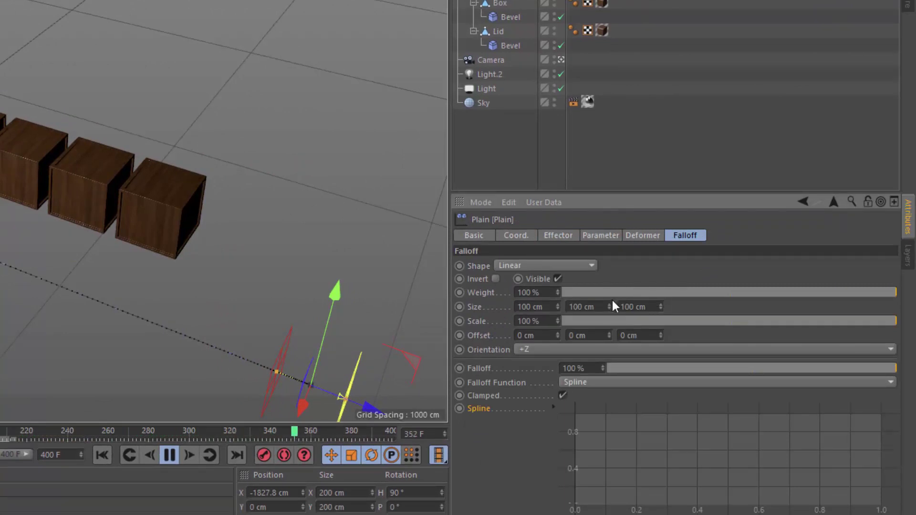
{"action": "left_click", "coordinate": [649, 306]}
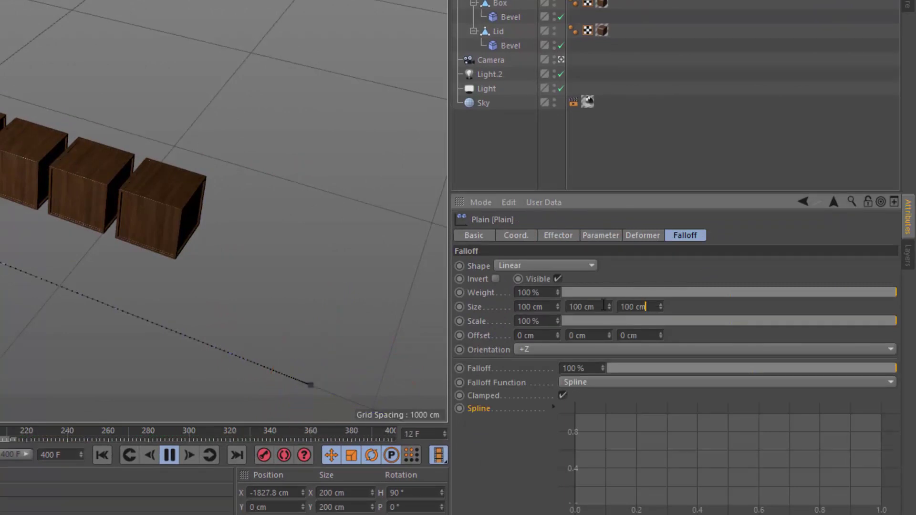
{"action": "type", "text": "500"}
{"action": "key", "text": "Return"}
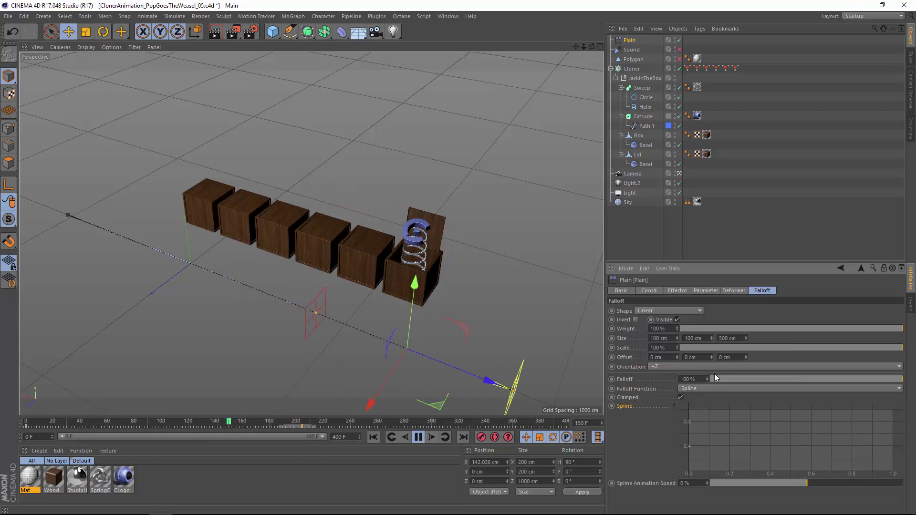
- Set the Plain effector's Time Offset to 25 F and replay from frame 0
{"action": "left_click", "coordinate": [706, 291]}
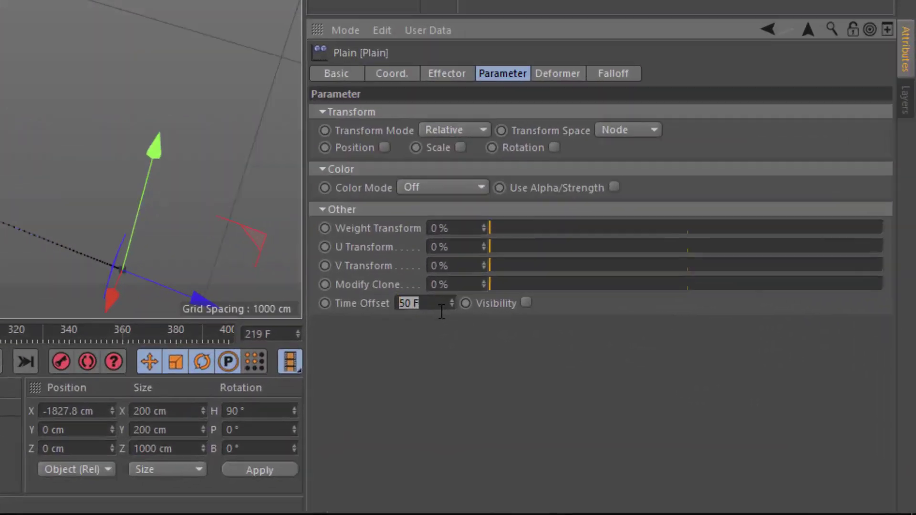
{"action": "type", "text": "25"}
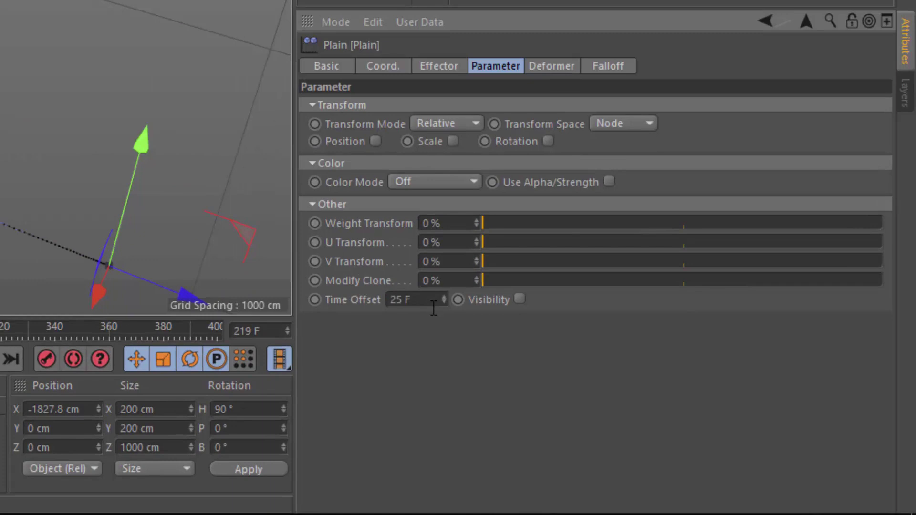
{"action": "key", "text": "shift+f"}
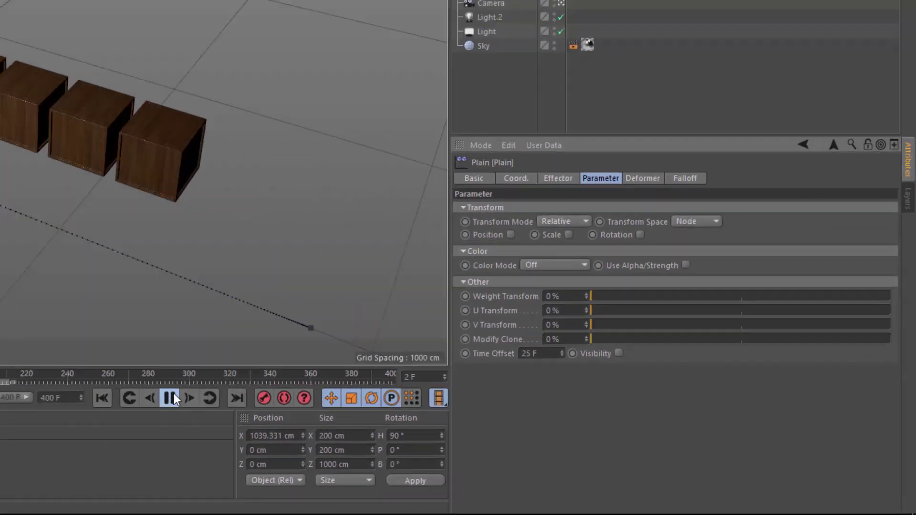
{"action": "left_click", "coordinate": [417, 437]}
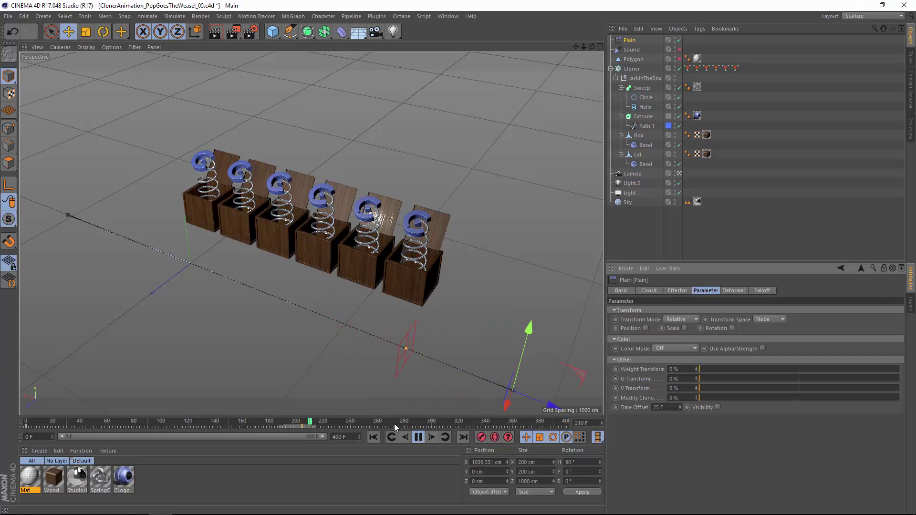
{"action": "left_click", "coordinate": [418, 437]}
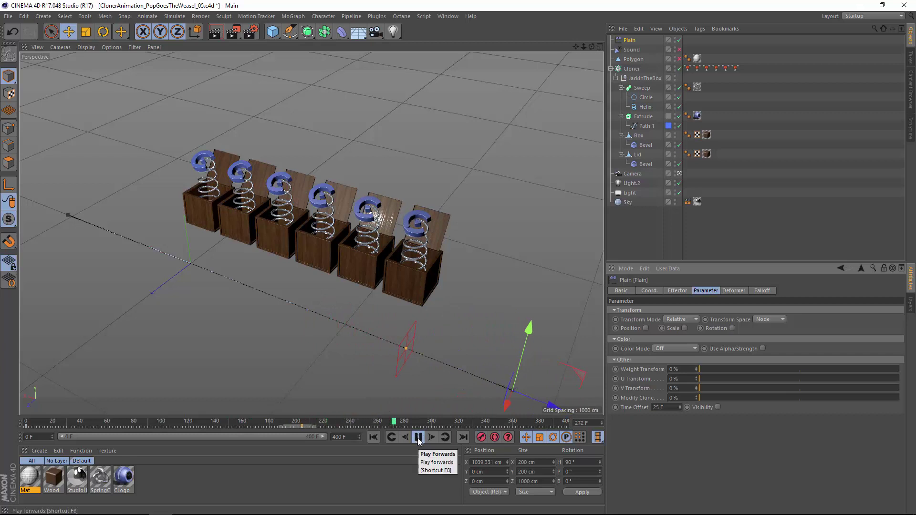
- Add points to the Plain falloff spline and drop its right end to zero
{"action": "left_click", "coordinate": [419, 438]}
{"action": "left_click", "coordinate": [761, 290]}
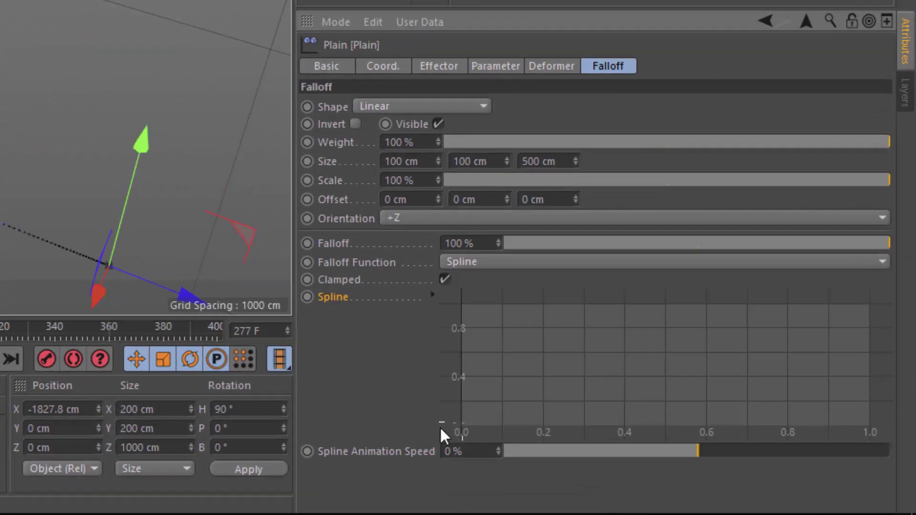
{"action": "left_click", "coordinate": [462, 426]}
{"action": "left_click", "coordinate": [863, 309], "text": "ctrl"}
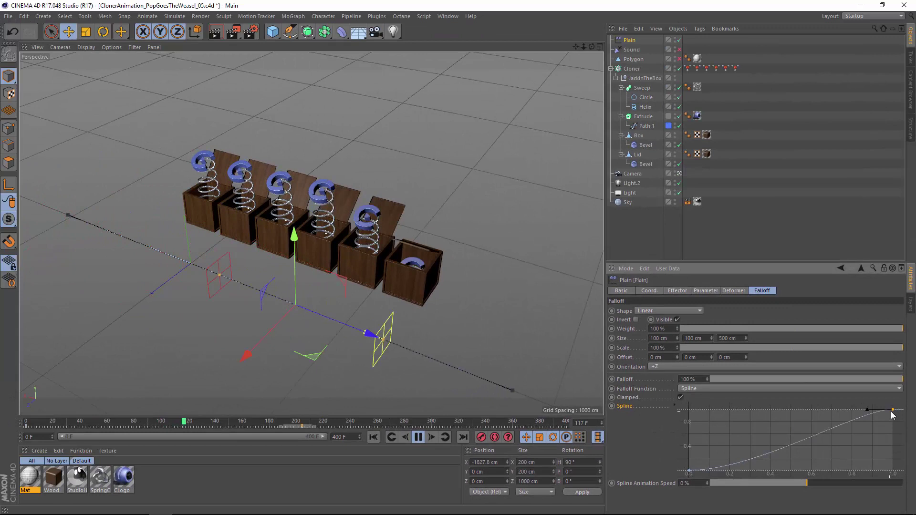
{"action": "left_click_drag", "start_coordinate": [892, 409], "coordinate": [894, 471]}
{"action": "left_click", "coordinate": [797, 471], "text": "ctrl"}
{"action": "left_click", "coordinate": [797, 472]}
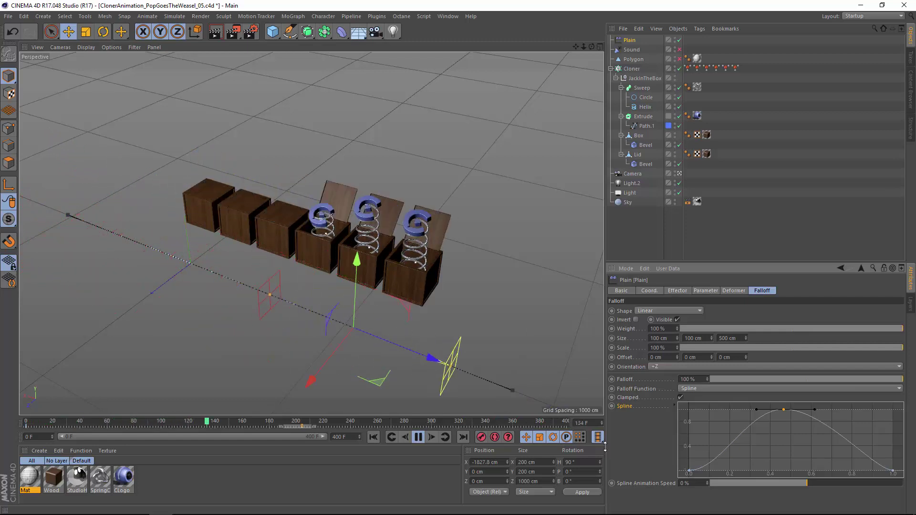
- Raise a spline point near 0.8 into a second peak and replay the animation
{"action": "key", "text": "F8"}
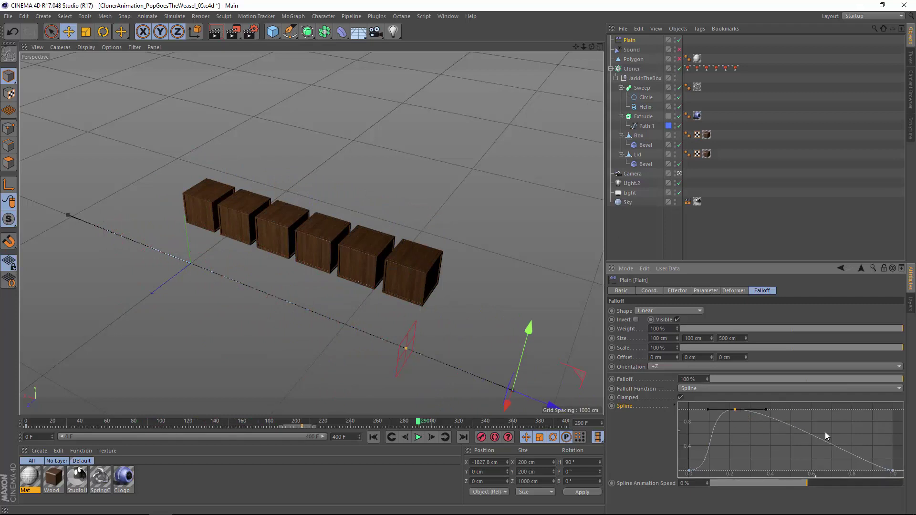
{"action": "left_click", "coordinate": [816, 437], "text": "ctrl"}
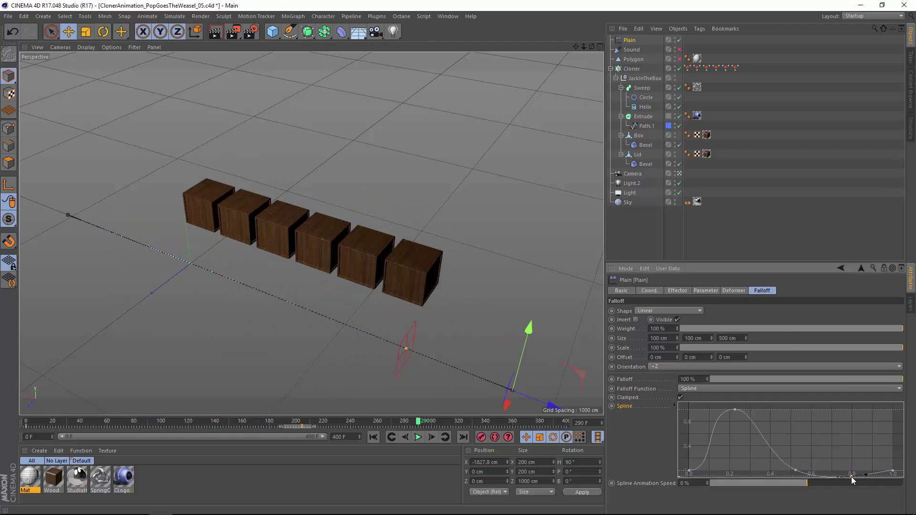
{"action": "left_click_drag", "start_coordinate": [853, 477], "coordinate": [845, 410]}
{"action": "left_click", "coordinate": [374, 438]}
{"action": "left_click", "coordinate": [418, 437]}
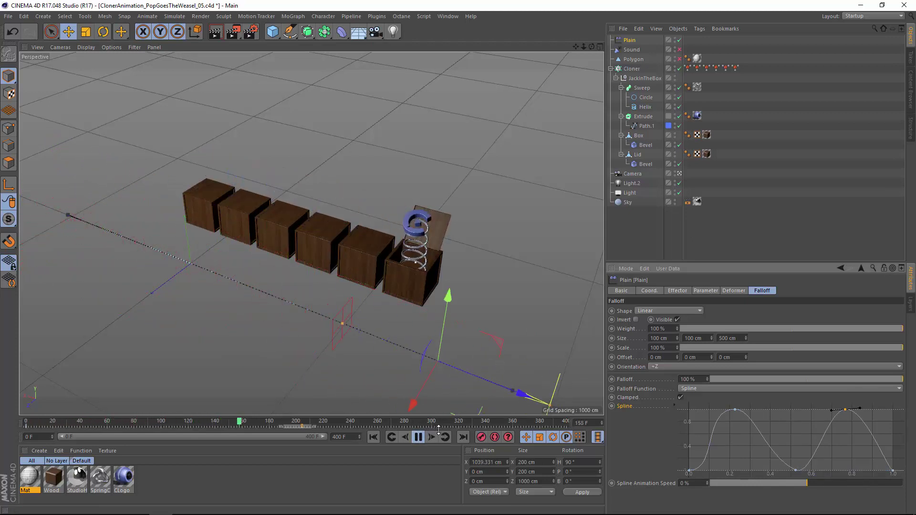
- Enable the Sound effector with PopGoesTheWeasel.mp3 and play the music-driven pops
{"action": "left_click", "coordinate": [679, 50]}
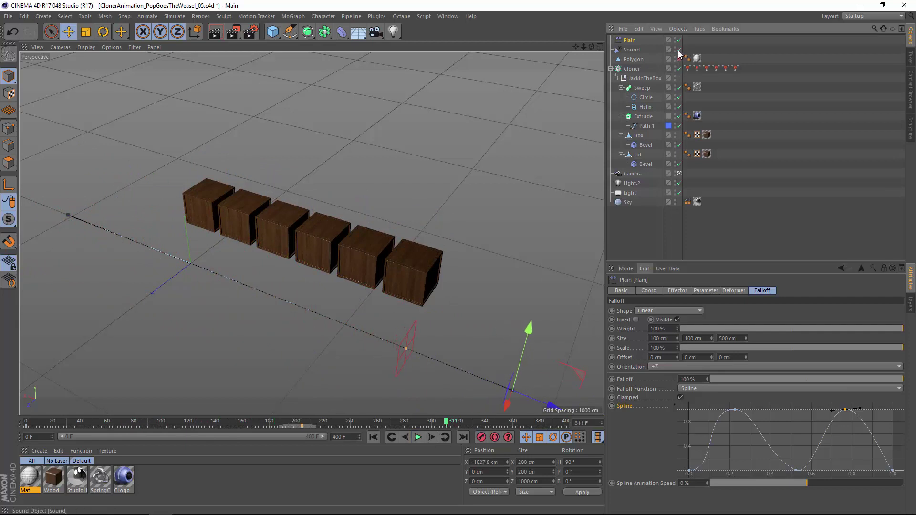
{"action": "left_click", "coordinate": [639, 51]}
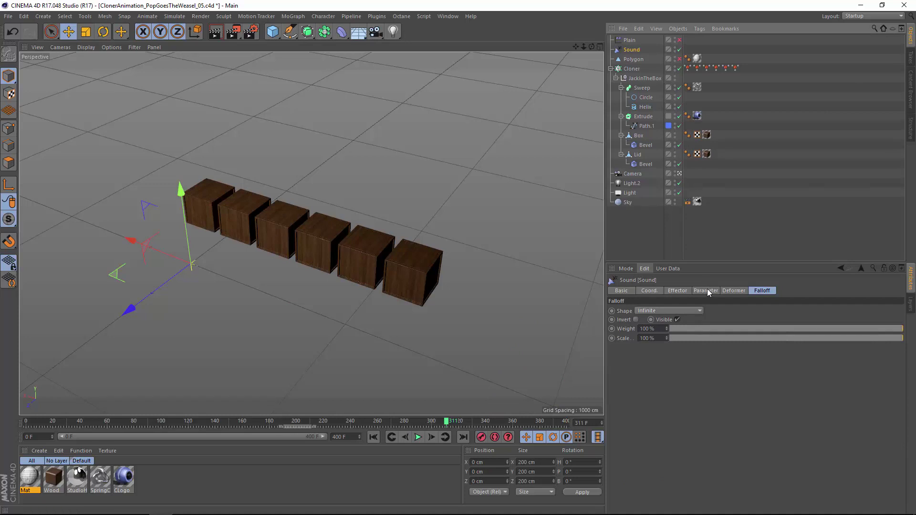
{"action": "left_click", "coordinate": [682, 292]}
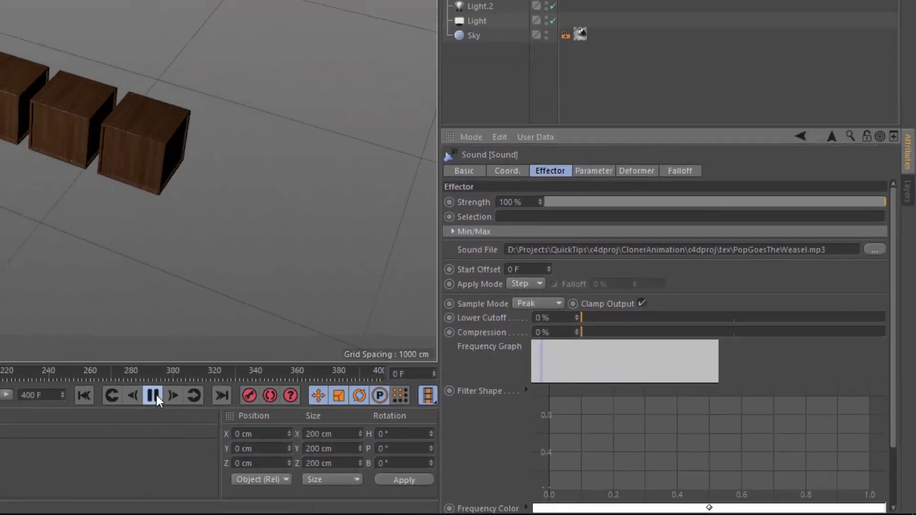
{"action": "key", "text": "F8"}
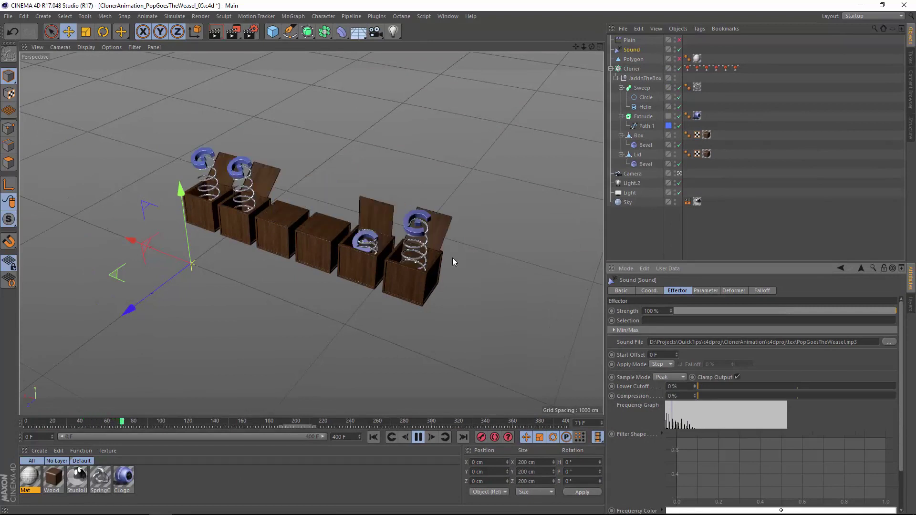
{"action": "left_click_drag", "start_coordinate": [899, 382], "coordinate": [901, 423]}
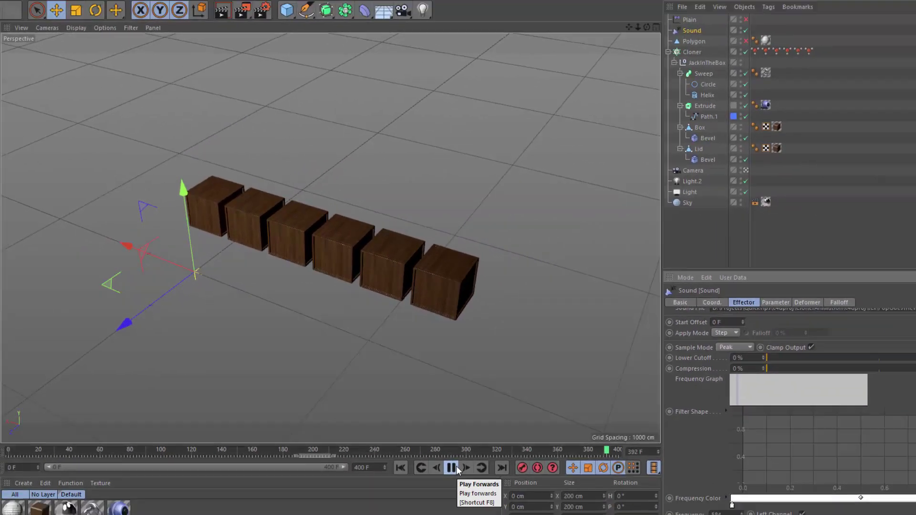
{"action": "left_click", "coordinate": [419, 437]}
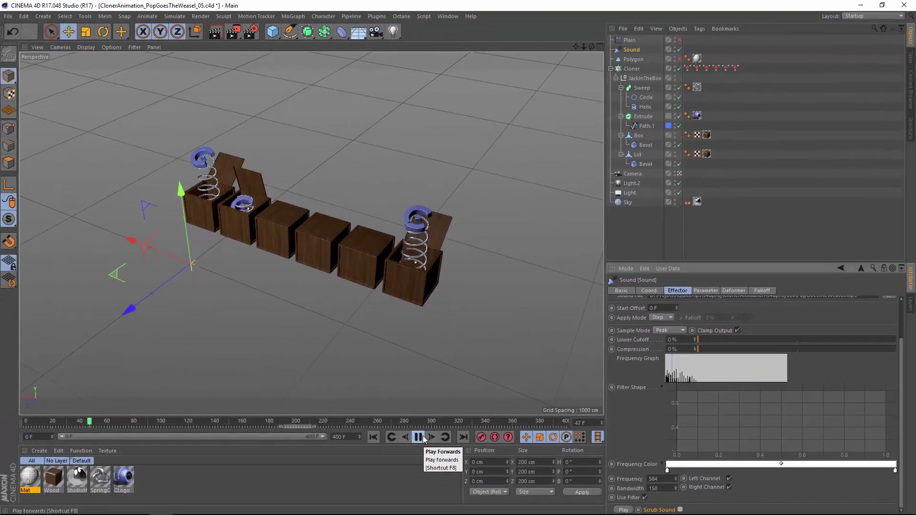